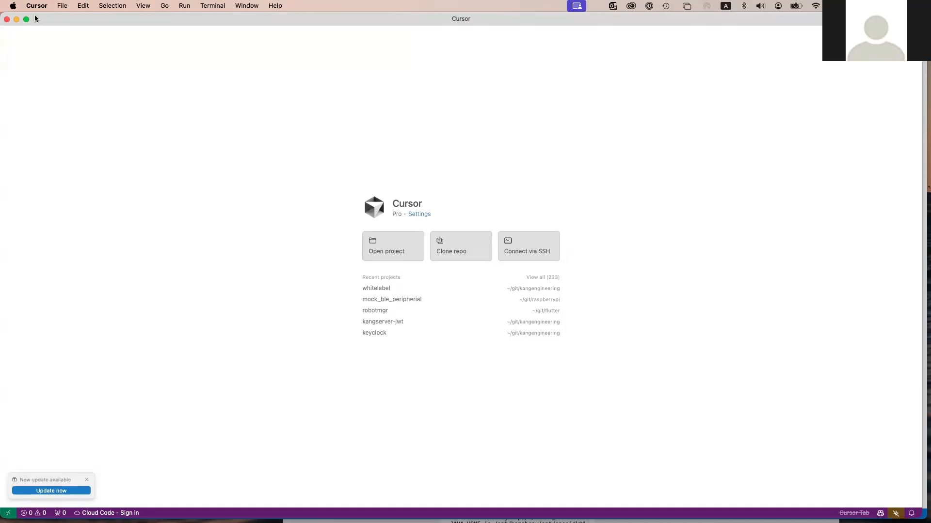
- Reposition the welcome window and bring up a taller integrated terminal
left_click_drag(58, 19, 63, 22)
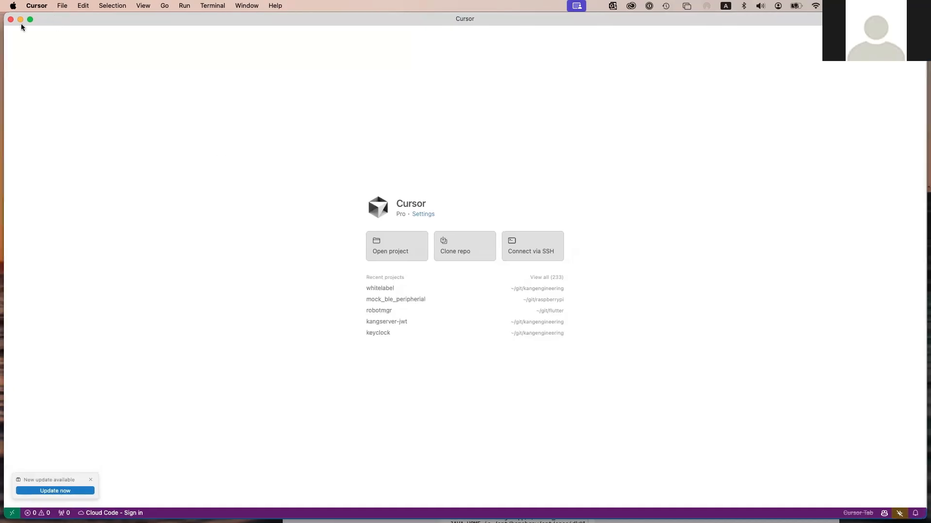
mouse_move(12, 20)
left_mouse_down()
mouse_move(51, 20)
mouse_move(35, 20)
left_mouse_up()
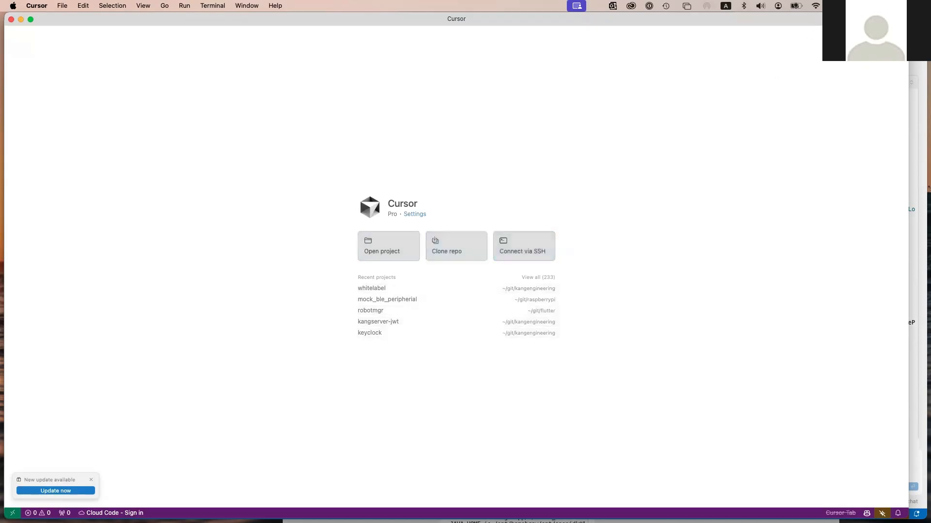
key("ctrl+grave")
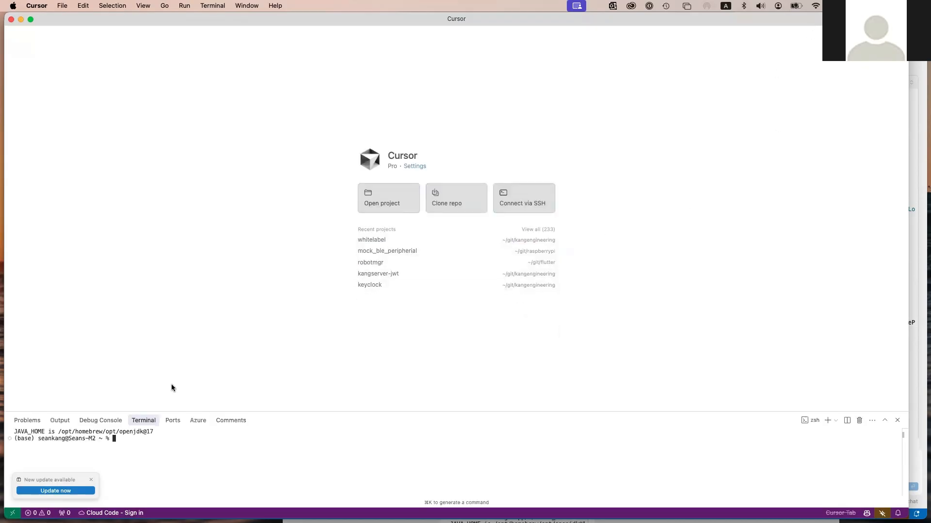
left_click_drag(207, 412, 213, 309)
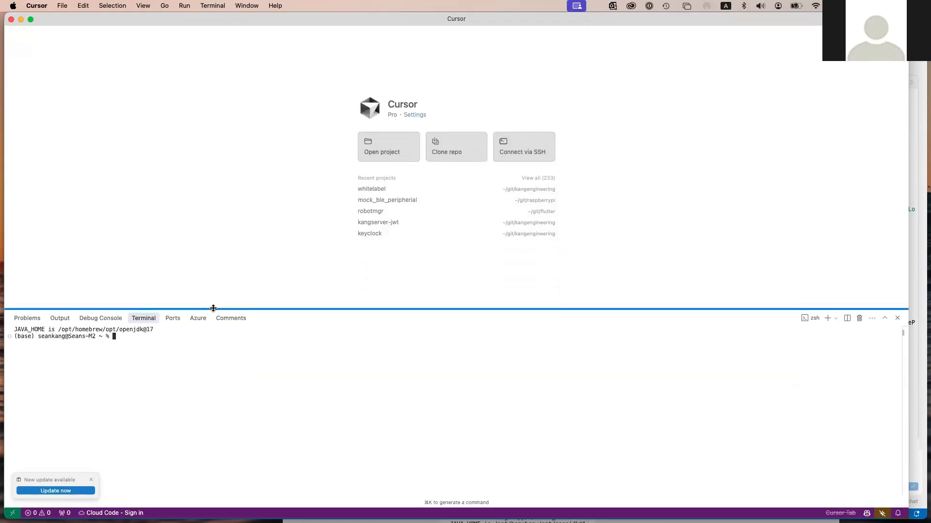
type("cd ")
type("git")
- Navigate into git/java and create the samplejavaproj folder with mkdir
key("Return")
type("cd ")
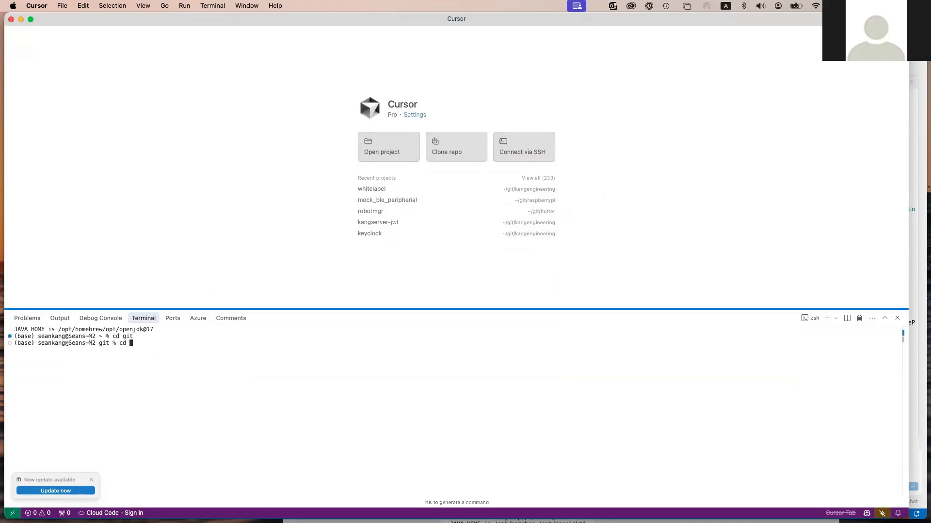
type("java")
key("Return")
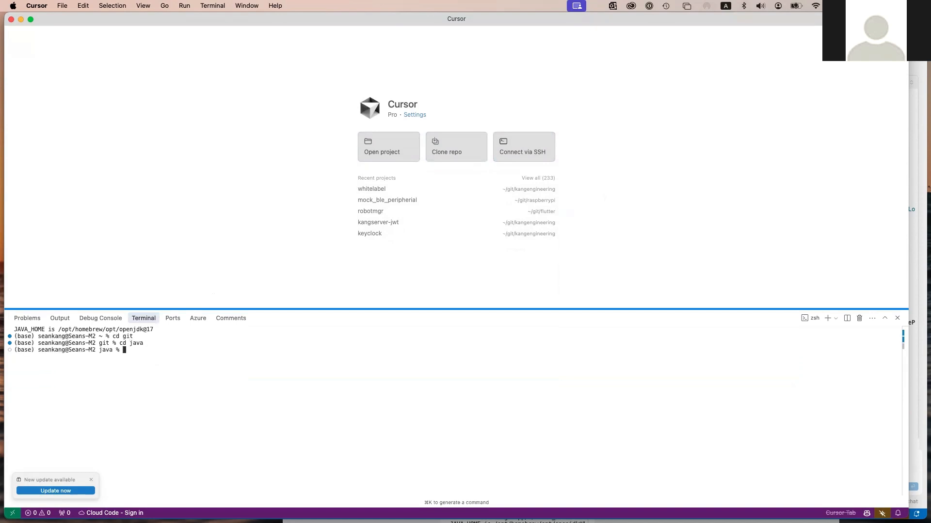
type("mkdir ")
type("saple")
key("BackSpace")
key("BackSpace")
key("BackSpace")
type("mp[l")
key("BackSpace")
key("BackSpace")
type("le")
type("javaproj")
key("Return")
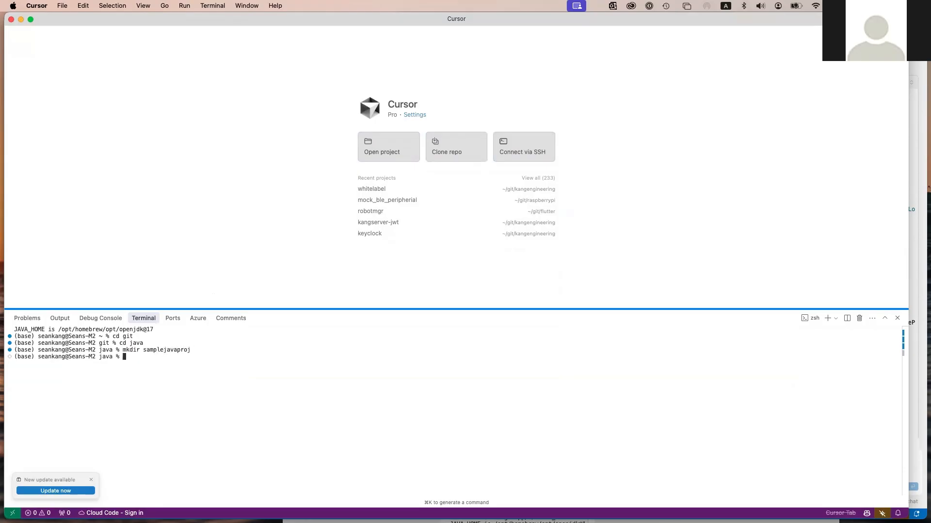
type("cd ")
type("sam")
- Enter samplejavaproj and launch it as a Cursor project with 'cursor .'
key("Tab")
key("Return")
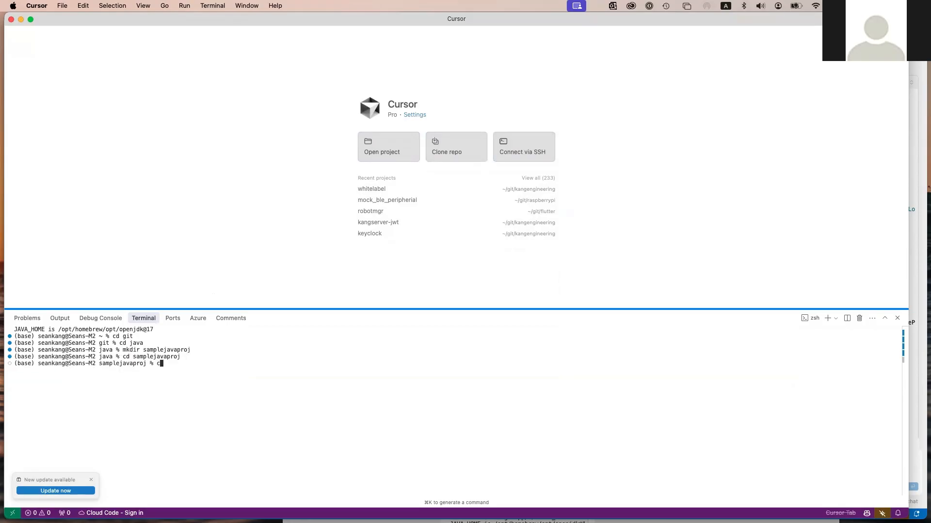
type("curssor")
key("BackSpace")
key("BackSpace")
key("BackSpace")
type("or .")
key("Return")
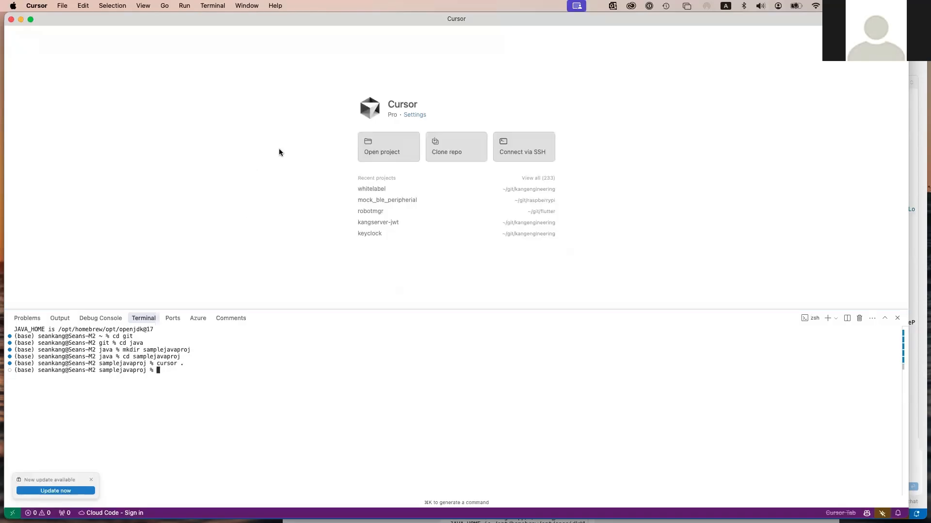
- Enlarge and position the samplejavaproj window, then focus the new agent chat input
left_click_drag(337, 85, 242, 43)
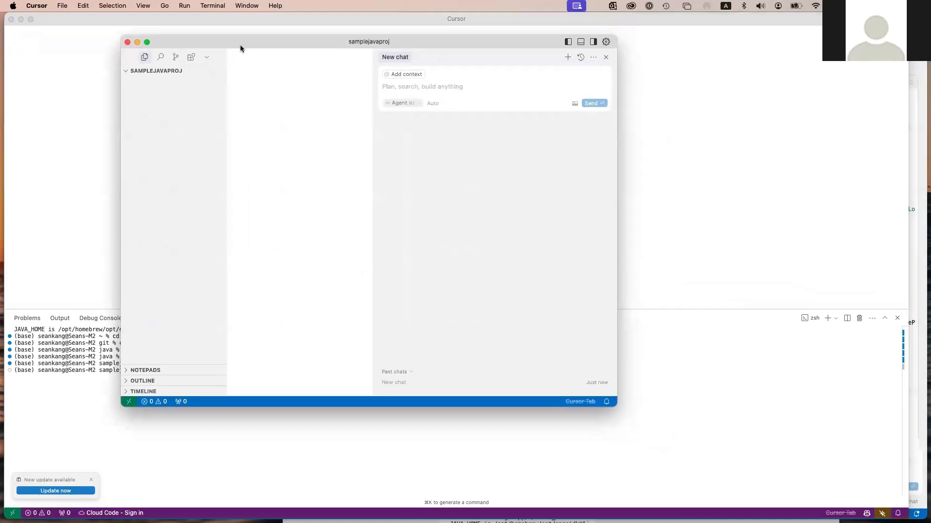
left_click_drag(616, 405, 835, 458)
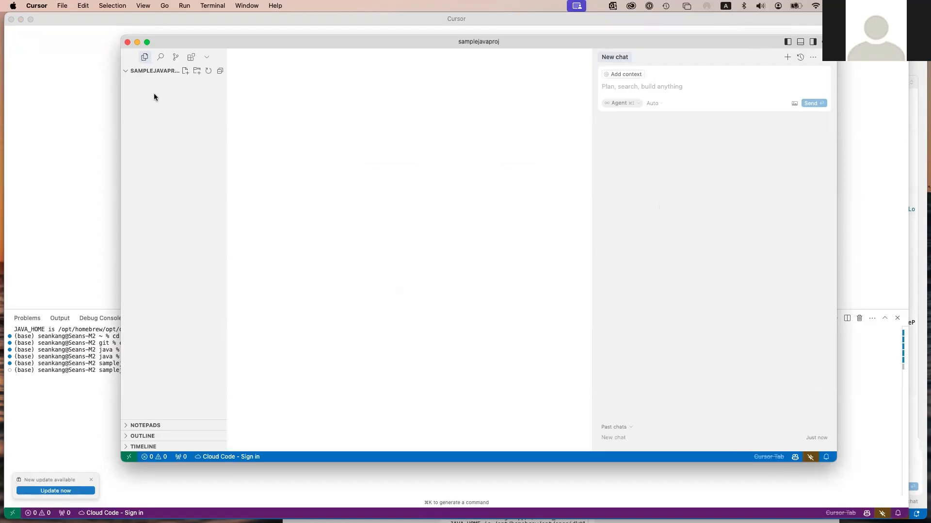
left_click(700, 82)
left_click_drag(648, 44, 637, 41)
left_click(652, 83)
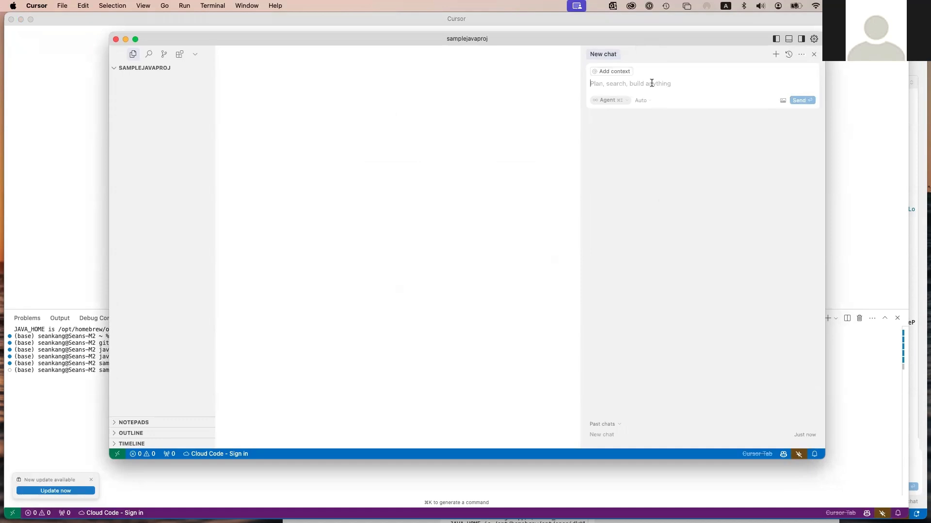
type("Create ")
type("a Java ")
type("program with a ma")
type("in f")
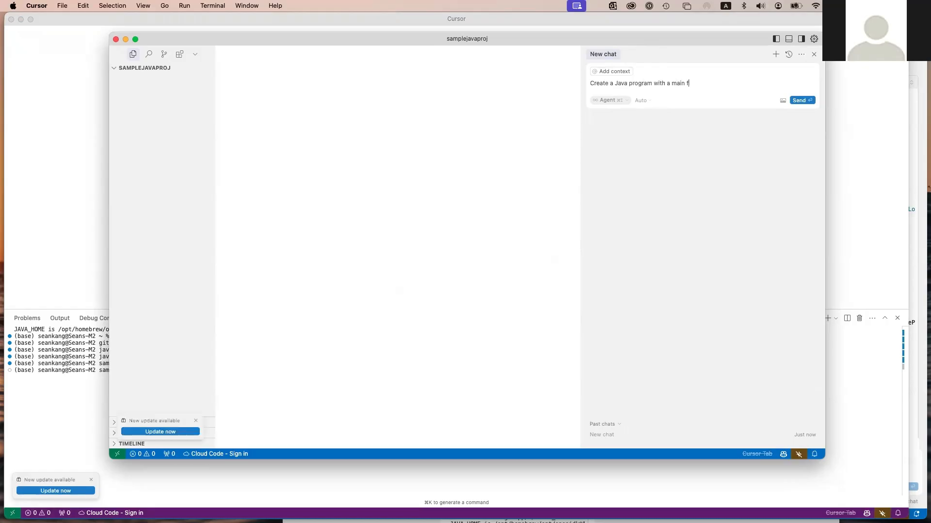
type("unction that will ")
type("o")
type("read thru")
type("text fil")
type(" containgi")
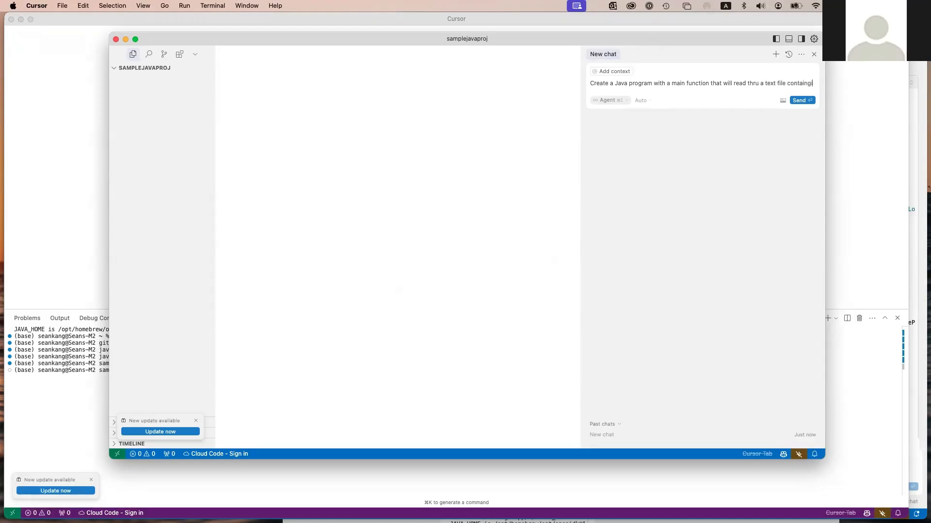
type("ng f")
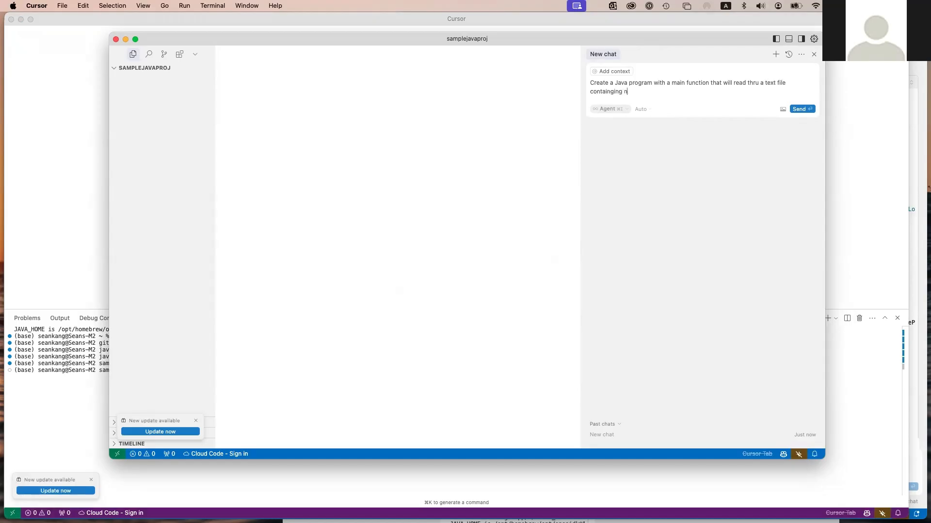
type("loating point numbers")
type(", ")
type("calculate t")
type("he average")
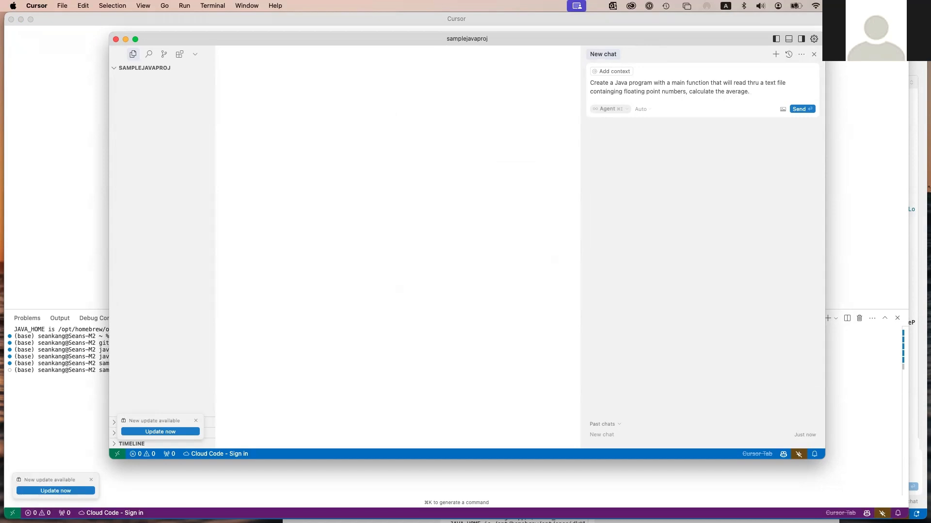
type("and display ")
type("the result.")
type(" Gener")
type("ate a")
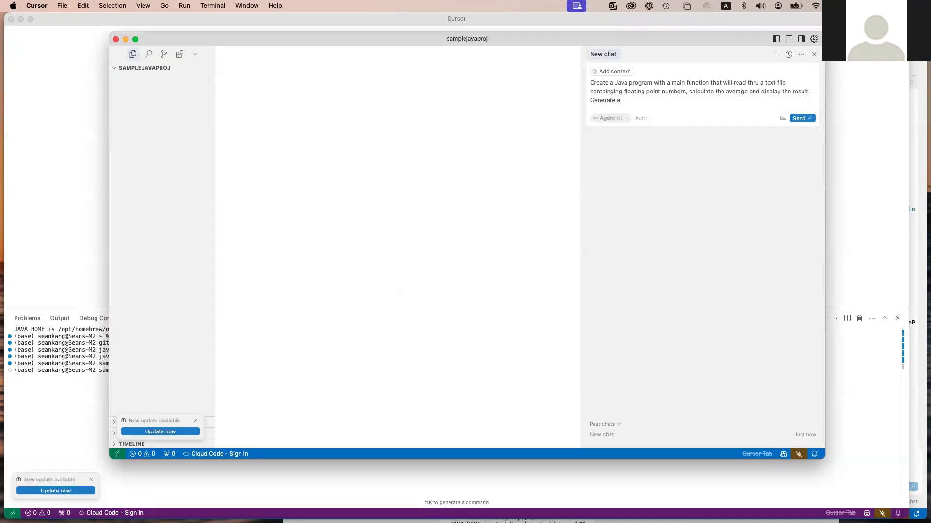
type(" sample test ")
type("file for this")
type(" program.")
- Send the request for a Java file-averaging program plus a sample test file to the agent
key("Return")
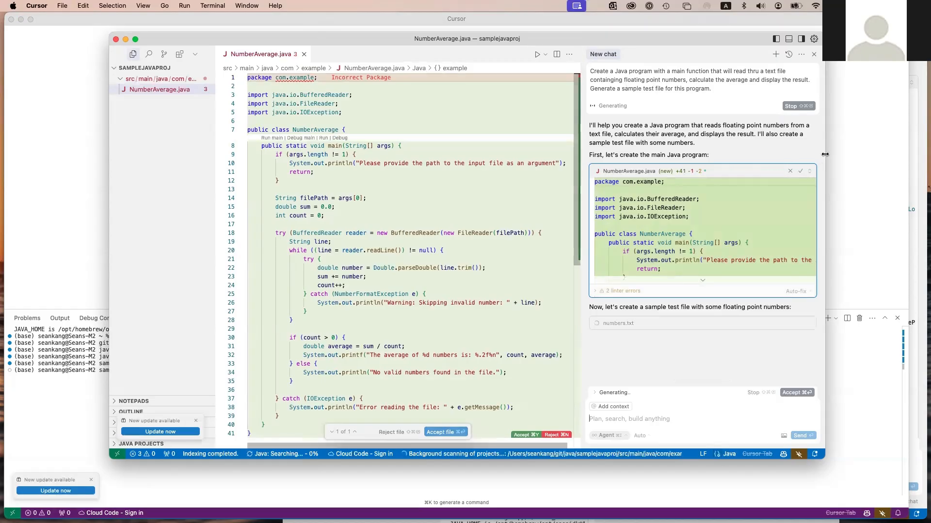
- Widen the chat and accept all of the agent's generated NumberAverage.java and numbers.txt changes
mouse_move(582, 178)
left_mouse_down()
mouse_move(621, 178)
mouse_move(548, 177)
left_mouse_up()
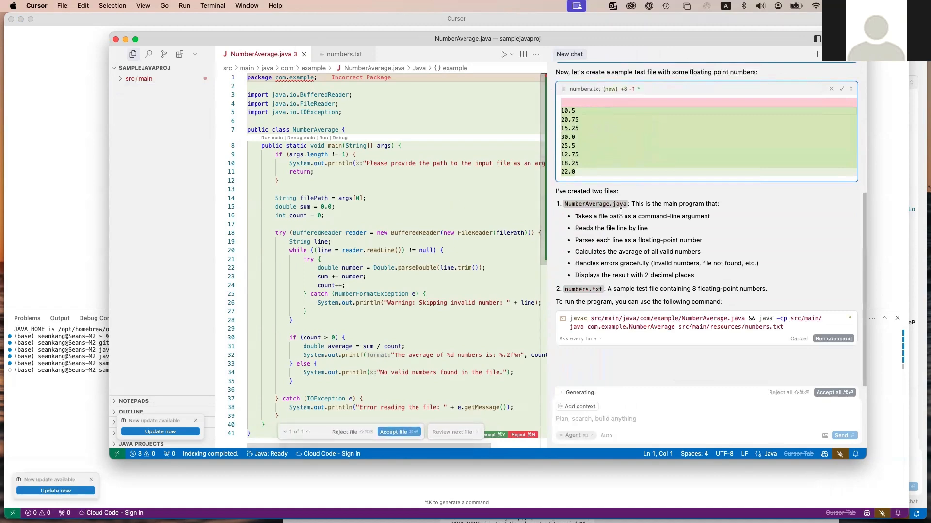
mouse_move(615, 136)
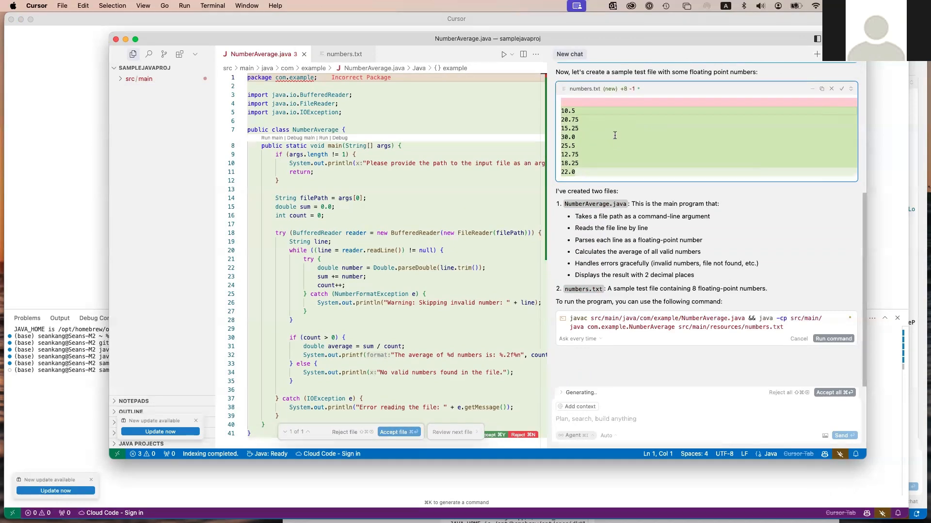
scroll(641, 225, "up", 1)
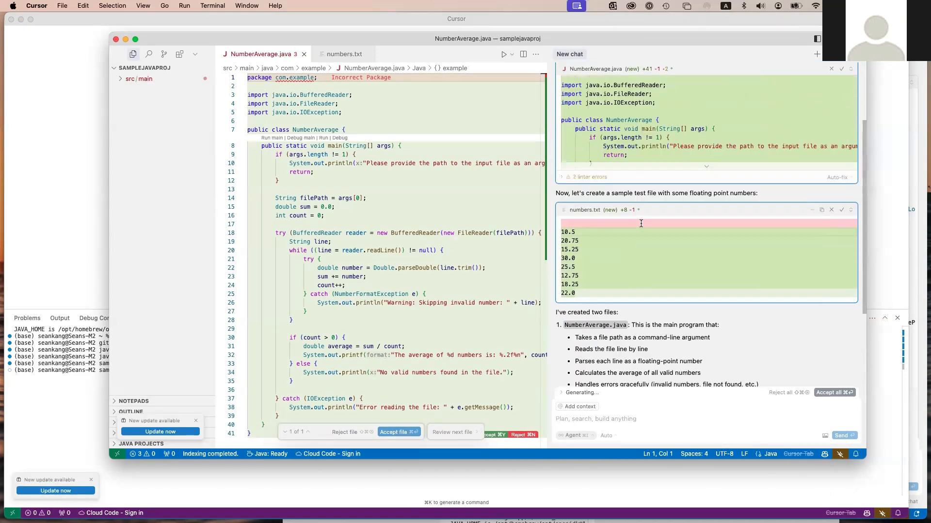
scroll(640, 227, "up", 5)
scroll(641, 219, "up", 5)
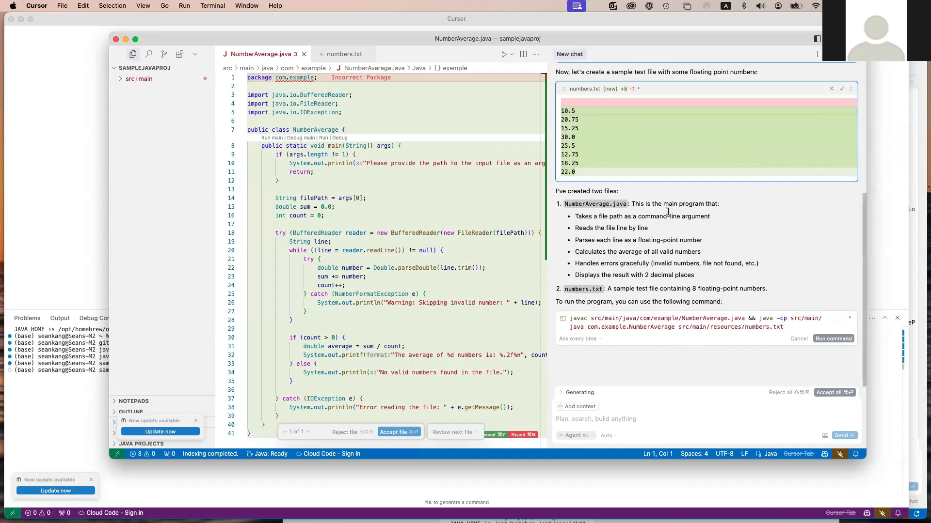
scroll(668, 211, "up", 4)
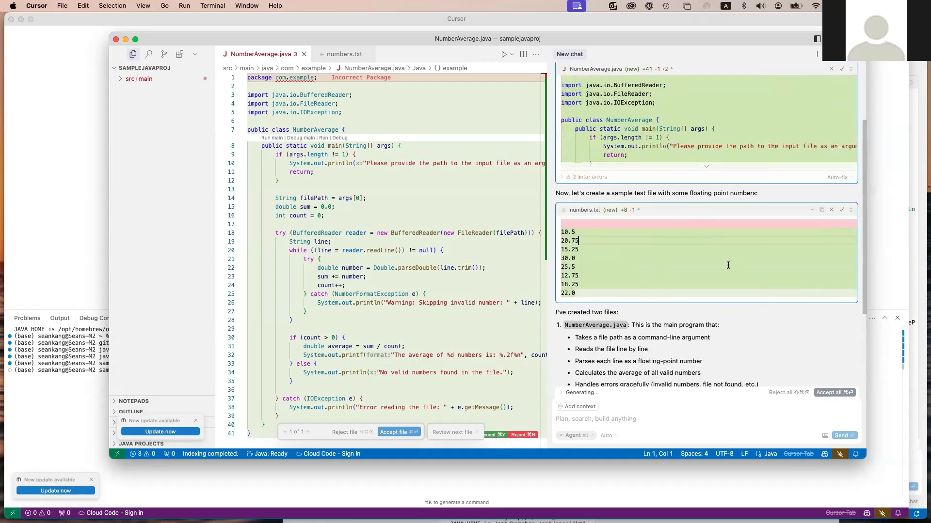
scroll(730, 298, "down", 5)
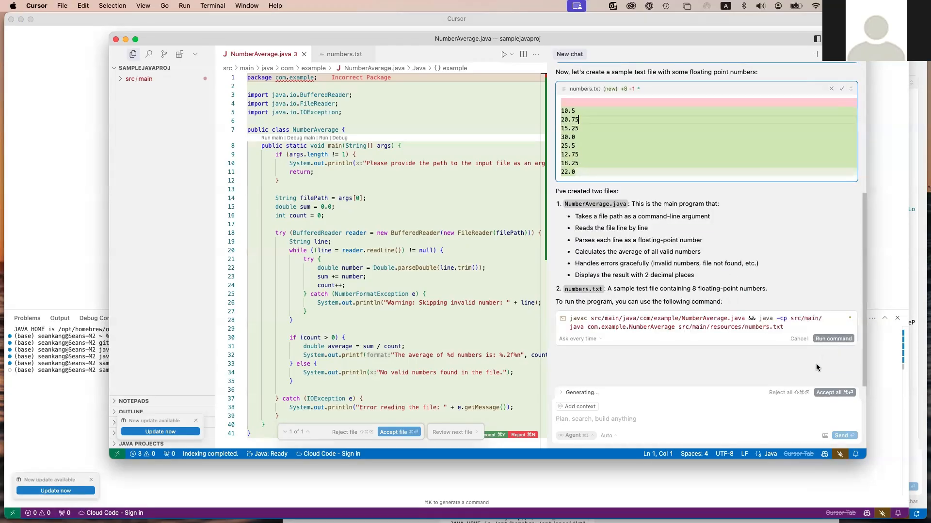
left_click(824, 393)
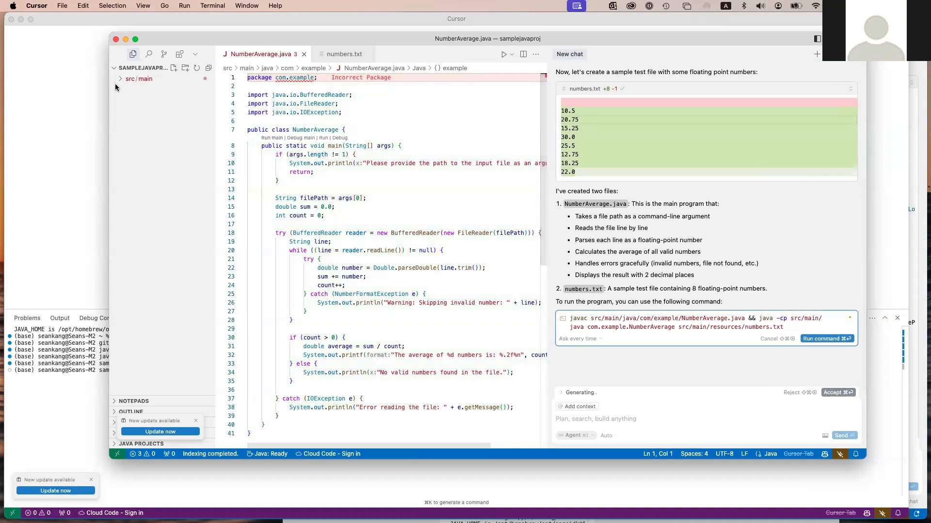
- Enlarge the window, expand src/main and select NumberAverage.java in the Explorer
left_click_drag(109, 88, 42, 88)
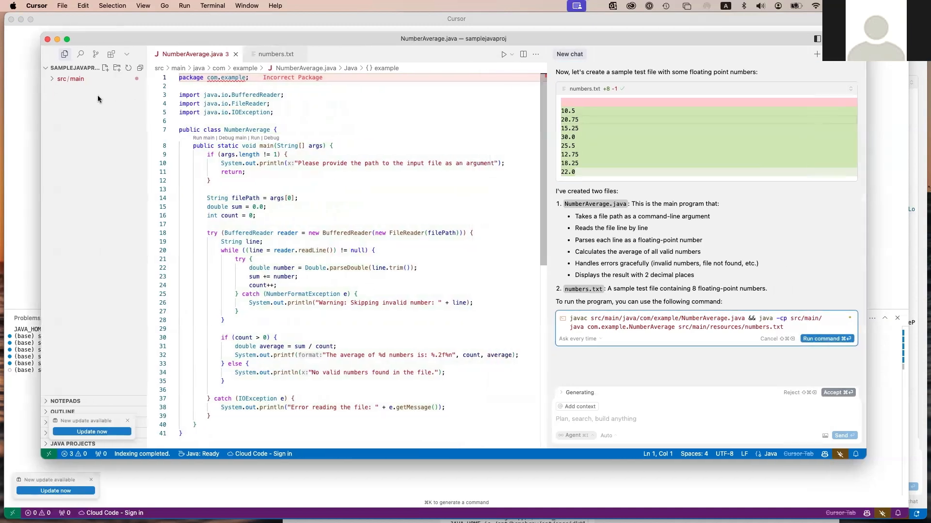
left_click_drag(146, 102, 210, 102)
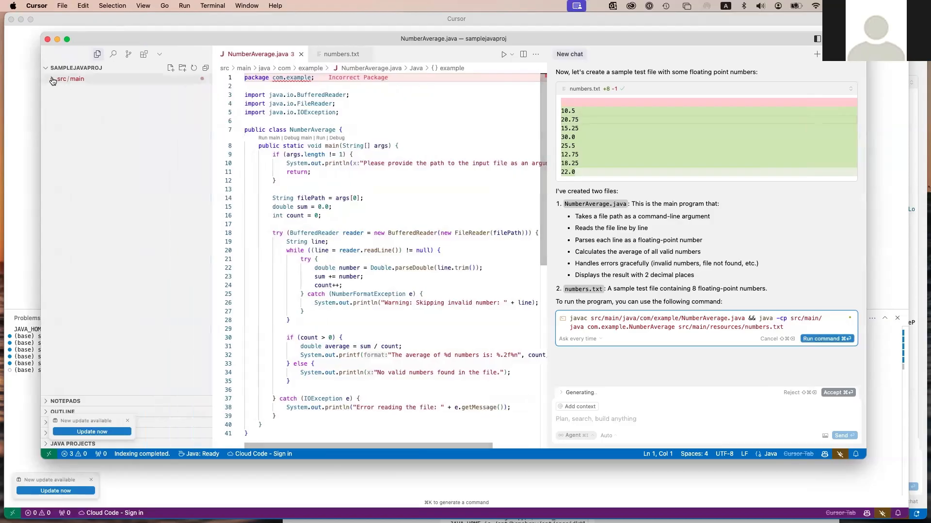
left_click(69, 78)
mouse_move(82, 100)
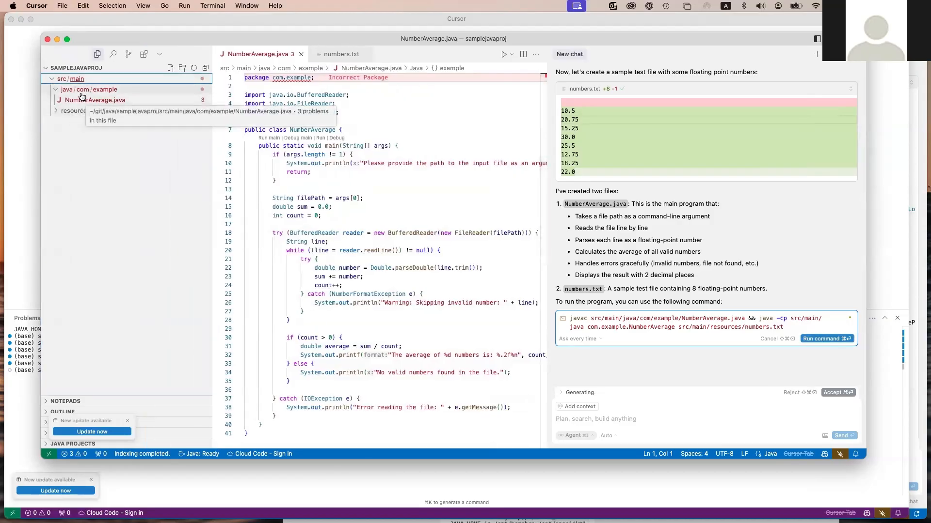
left_click(81, 100)
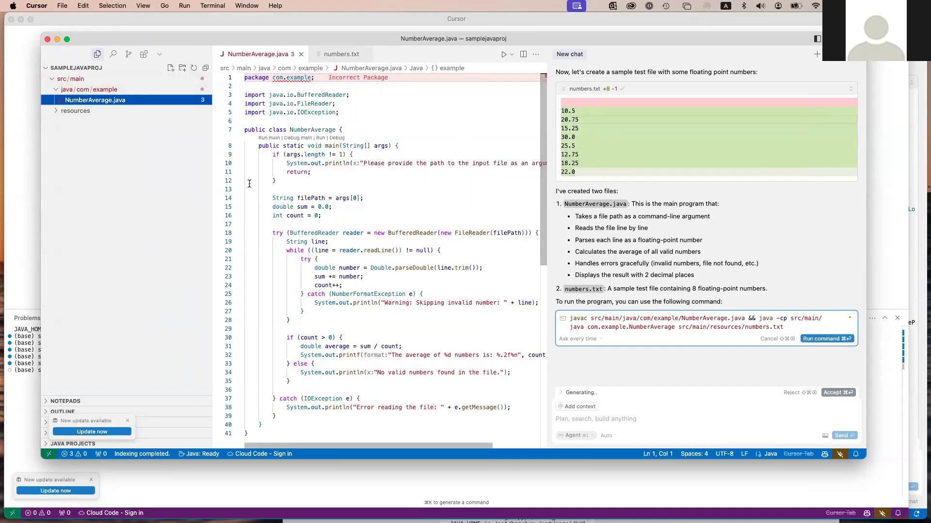
- Return focus to the NumberAverage code and widen the window to the right
left_click(353, 79)
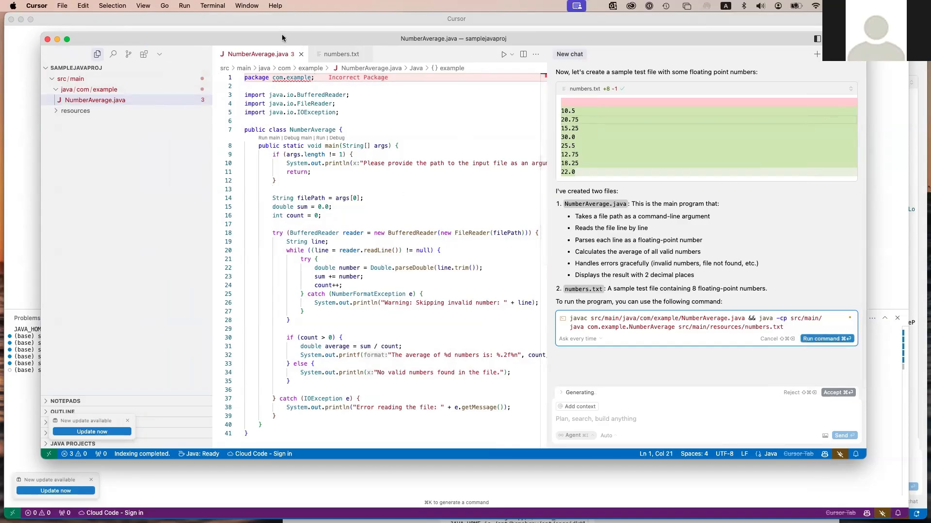
left_click_drag(283, 37, 254, 33)
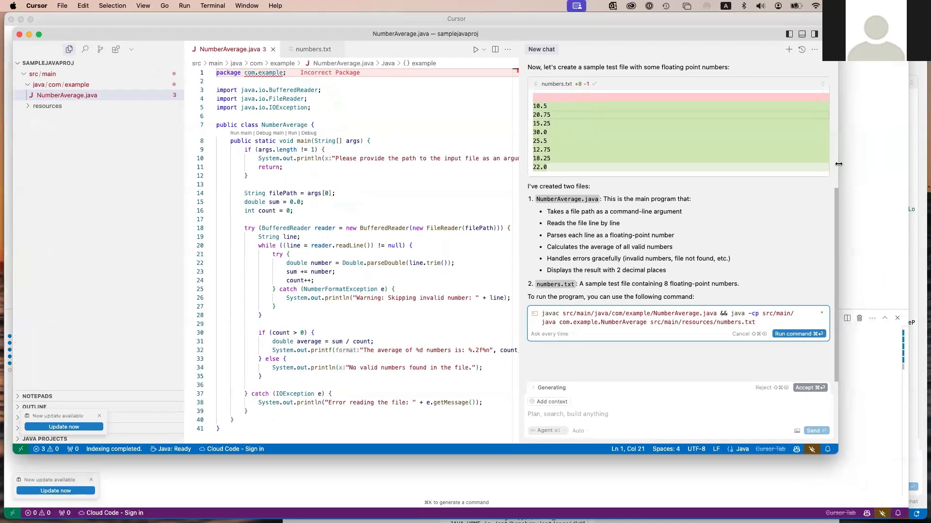
left_click_drag(836, 164, 885, 163)
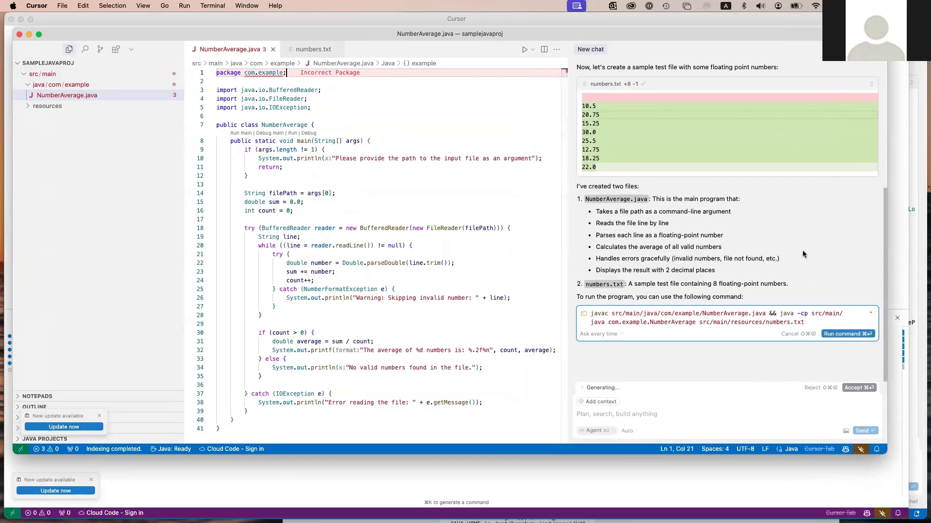
- Bring up the terminal and run the agent's suggested javac && java command, printing average 19.38
key("ctrl+grave")
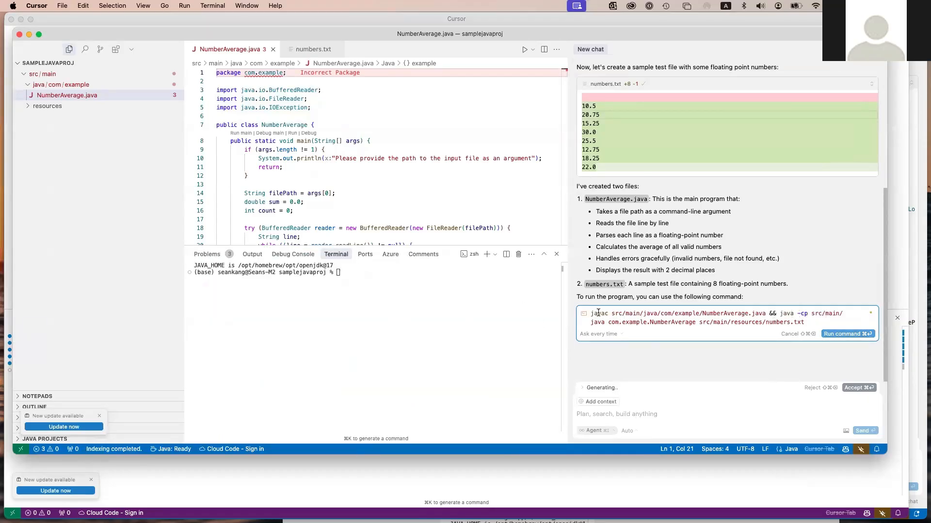
left_click_drag(597, 313, 647, 313)
left_click(385, 339)
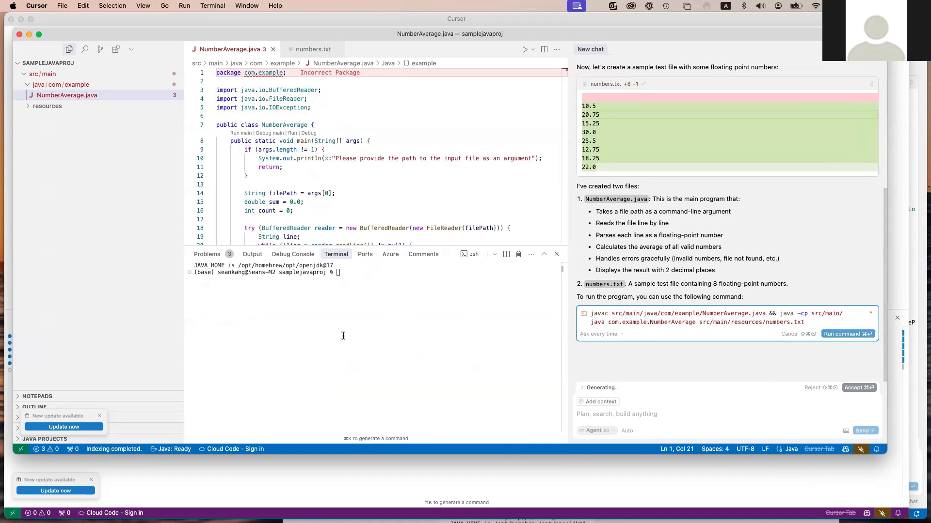
left_click(836, 334)
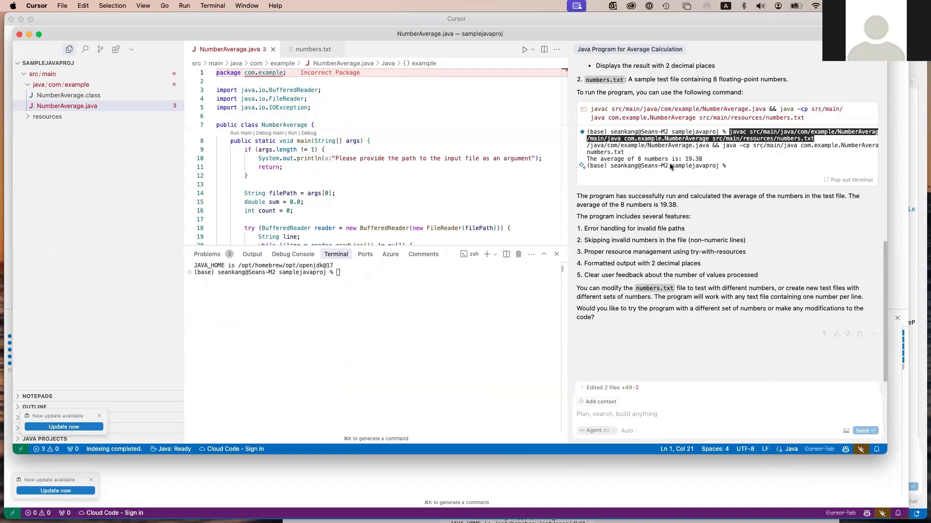
left_click(737, 161)
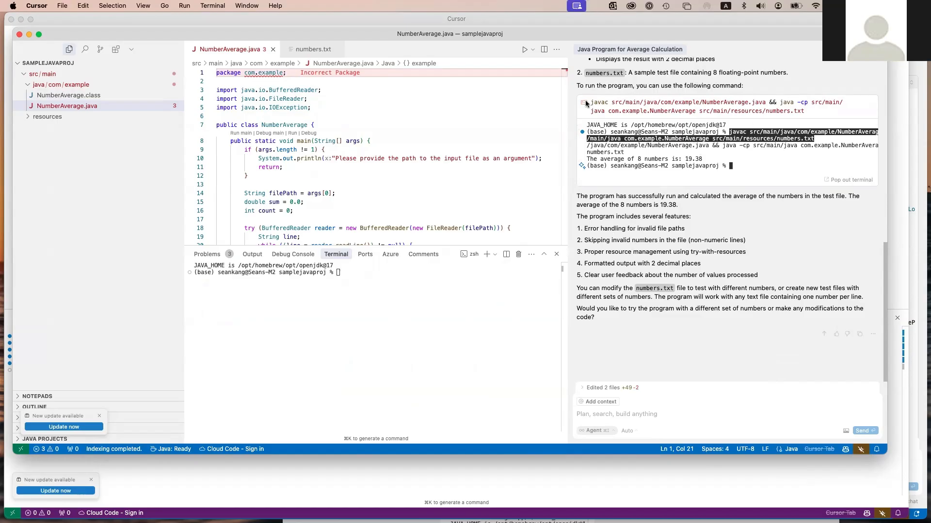
- Copy the agent's compile-and-run command from the chat
left_click_drag(591, 102, 804, 114)
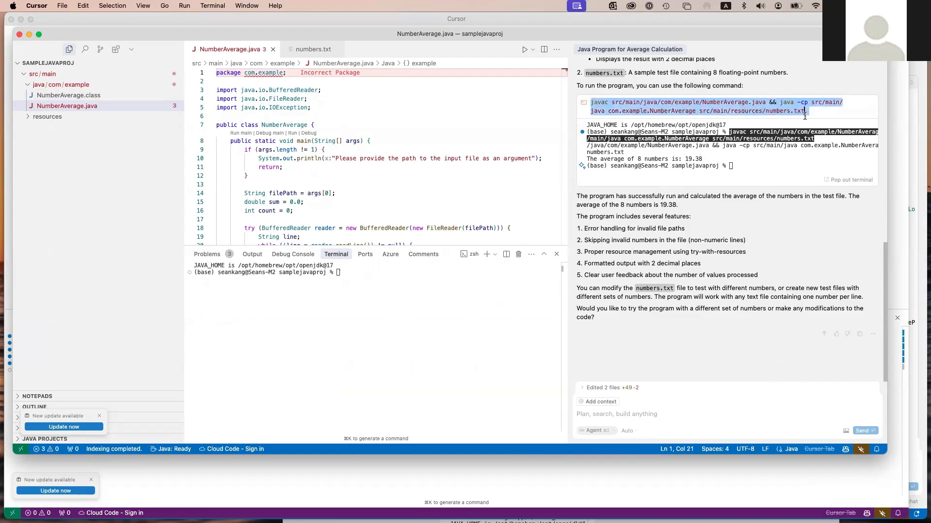
right_click(770, 102)
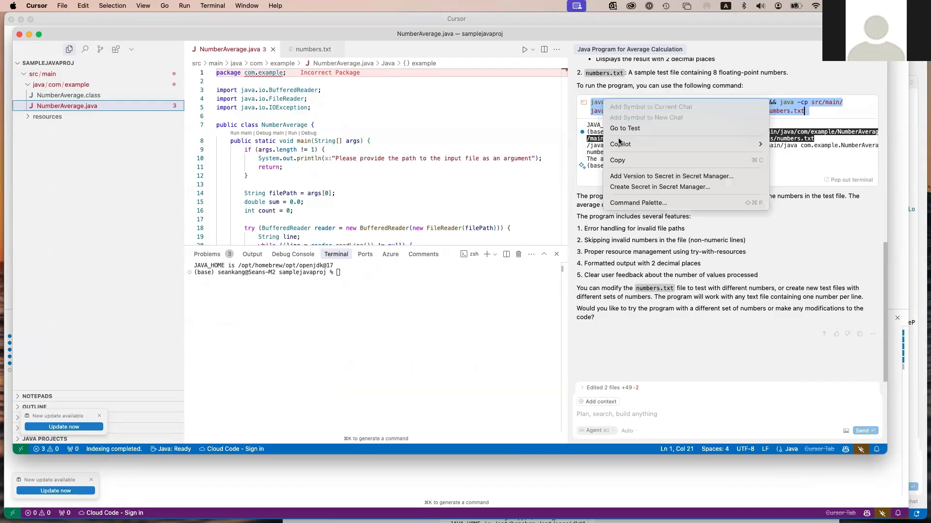
left_click(617, 160)
- Paste and run the command in the integrated terminal, printing the average of 8 numbers as 19.38
left_click(399, 274)
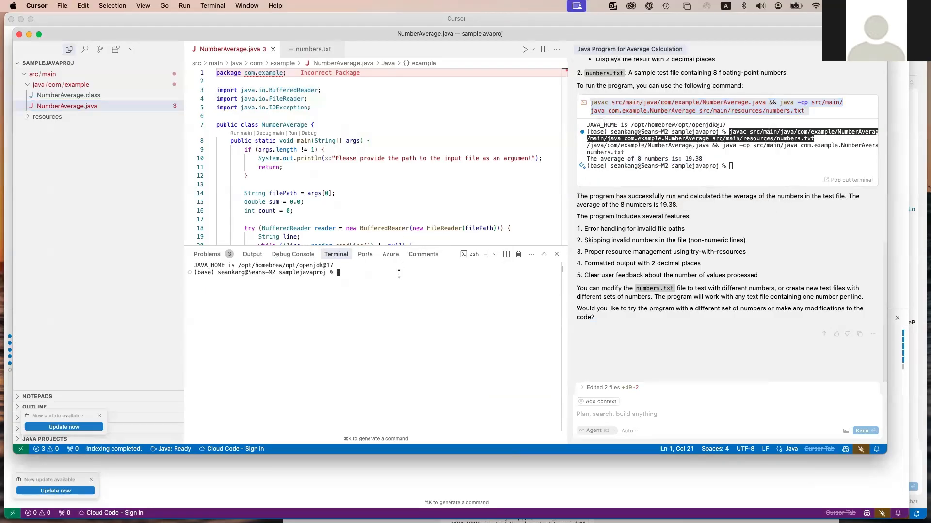
right_click(396, 276)
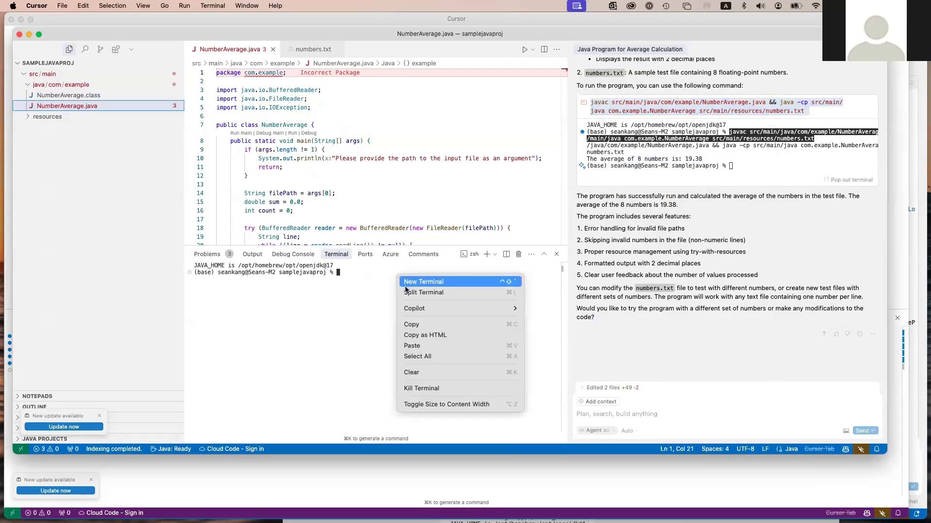
left_click(418, 346)
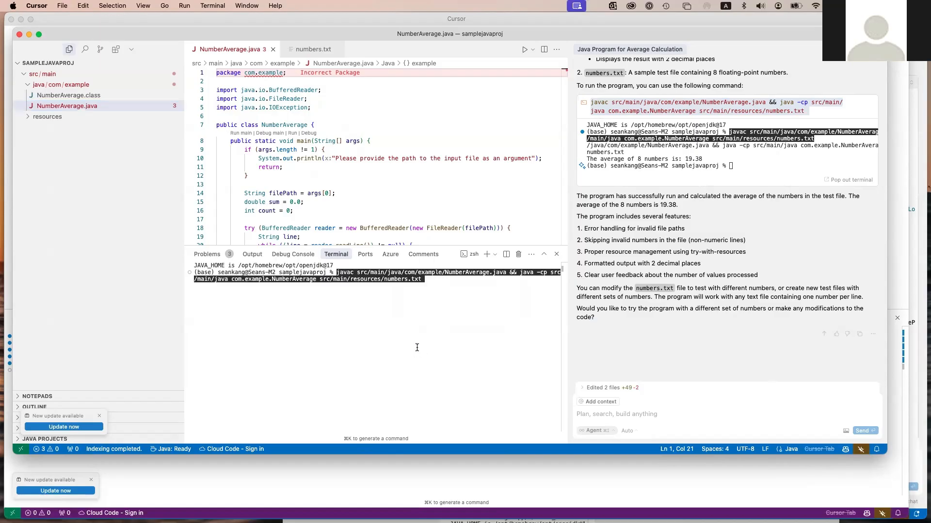
key("Return")
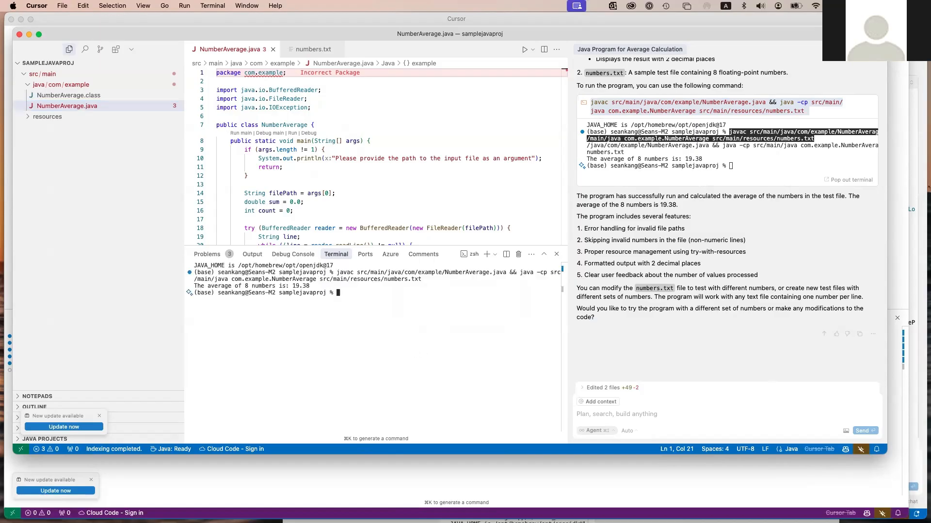
left_click(291, 74)
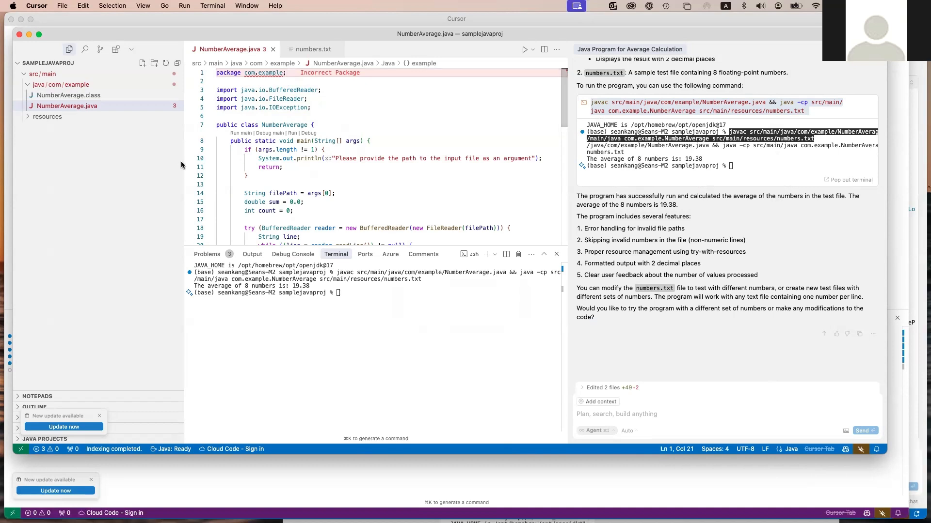
left_click_drag(185, 158, 151, 159)
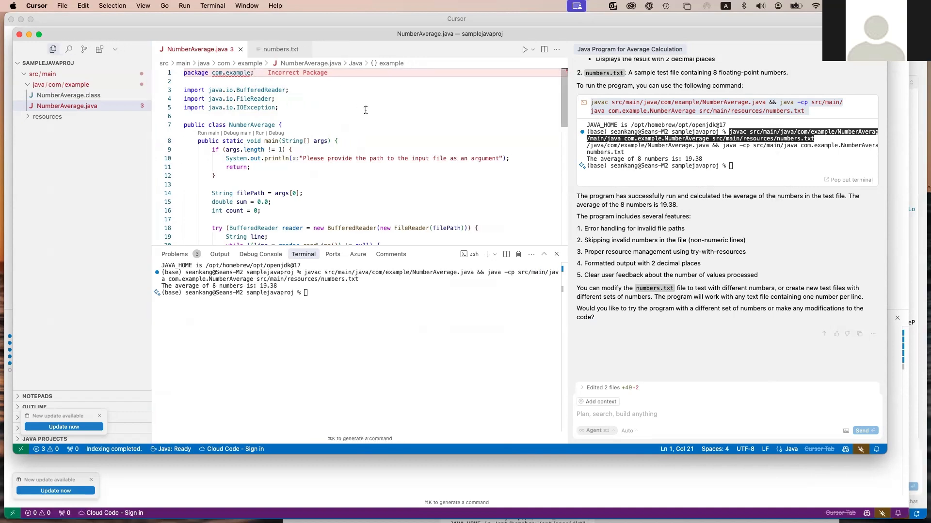
- View the eight values in numbers.txt, then return to the NumberAverage.java code
left_click(280, 49)
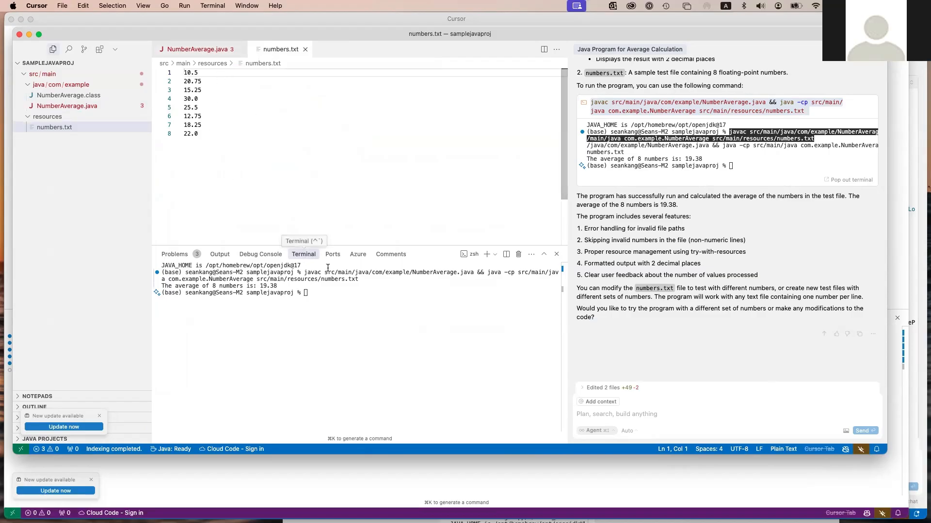
left_click(67, 106)
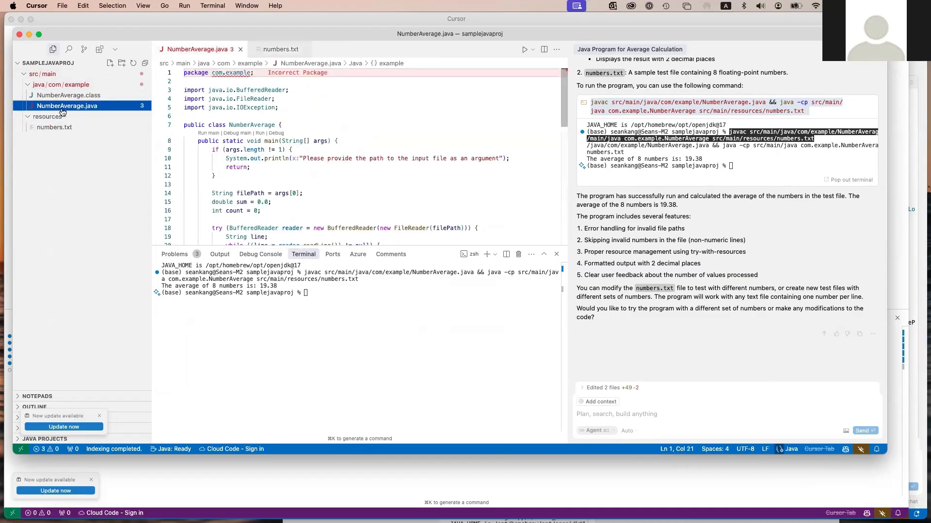
left_click(399, 168)
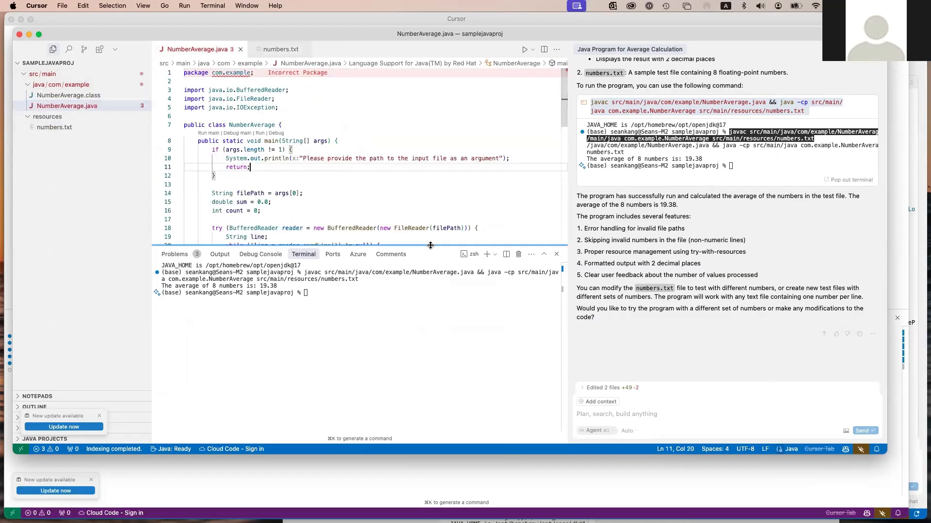
left_click_drag(429, 246, 401, 340)
scroll(401, 263, "down", 3)
scroll(400, 264, "up", 3)
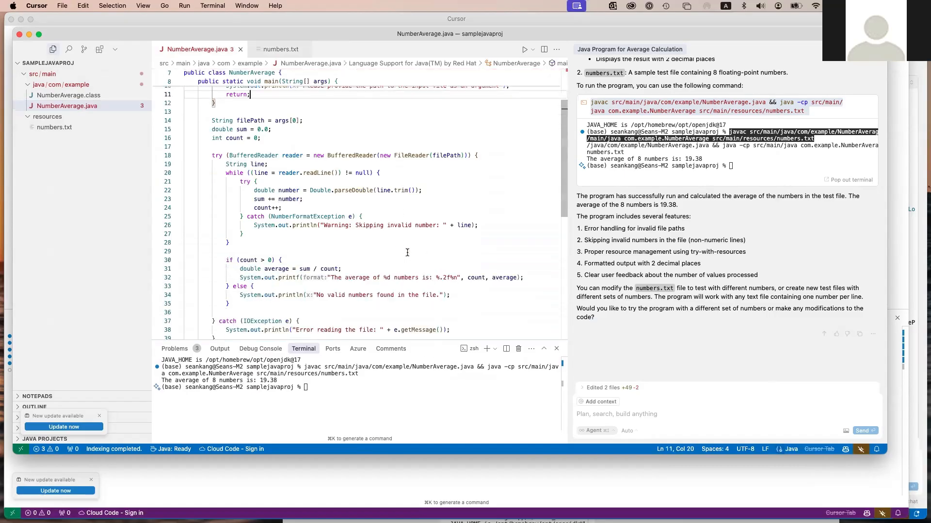
scroll(363, 240, "up", 2)
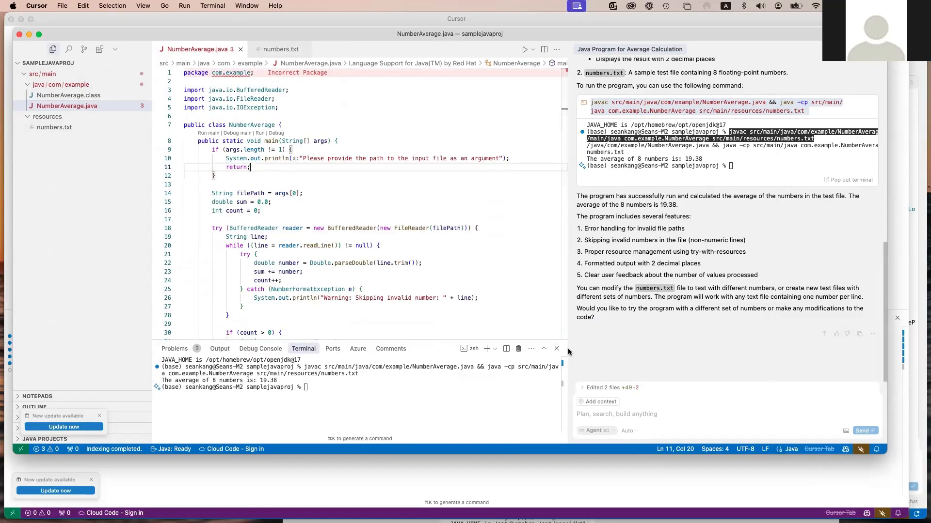
- Widen the code area and highlight the javac compile part of the terminal command
left_click_drag(568, 219, 706, 218)
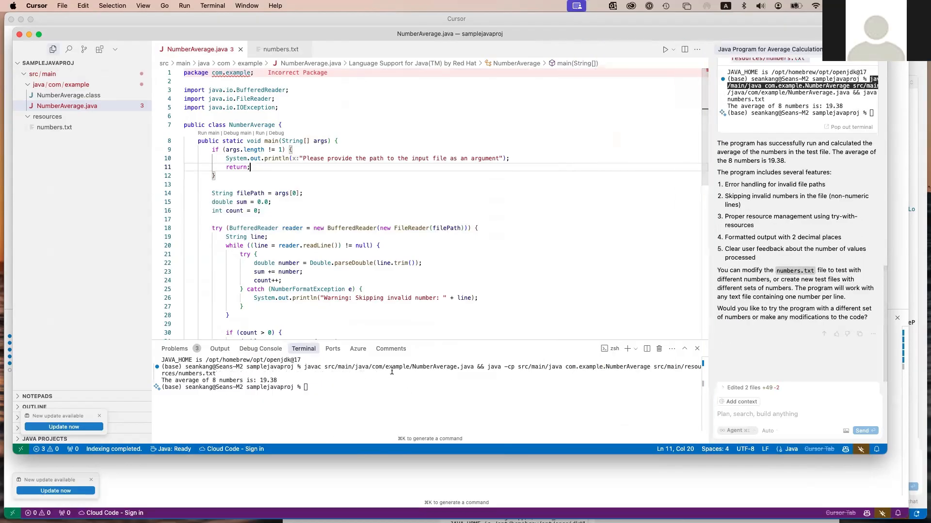
left_click_drag(310, 367, 477, 366)
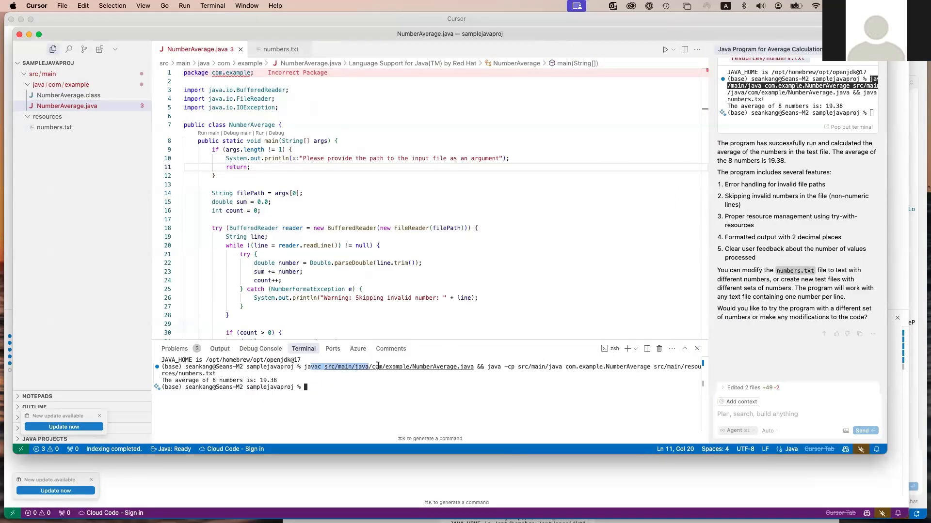
left_click(480, 365)
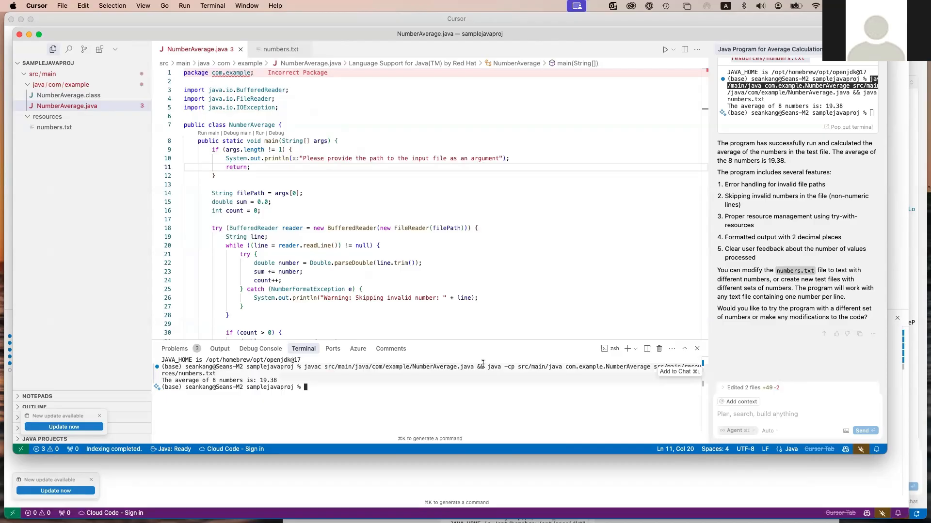
- Highlight the java run part and the numbers.txt path argument of the command
left_click_drag(477, 367, 480, 367)
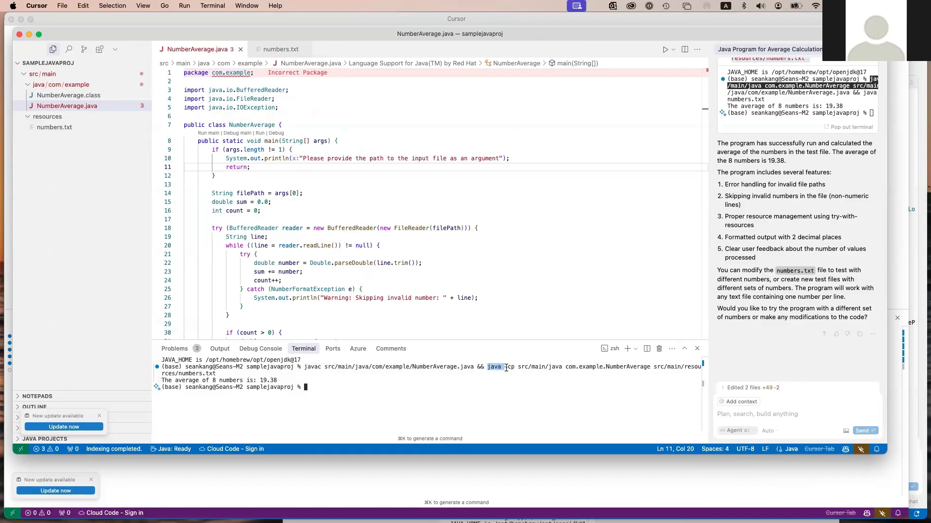
left_click_drag(524, 368, 643, 368)
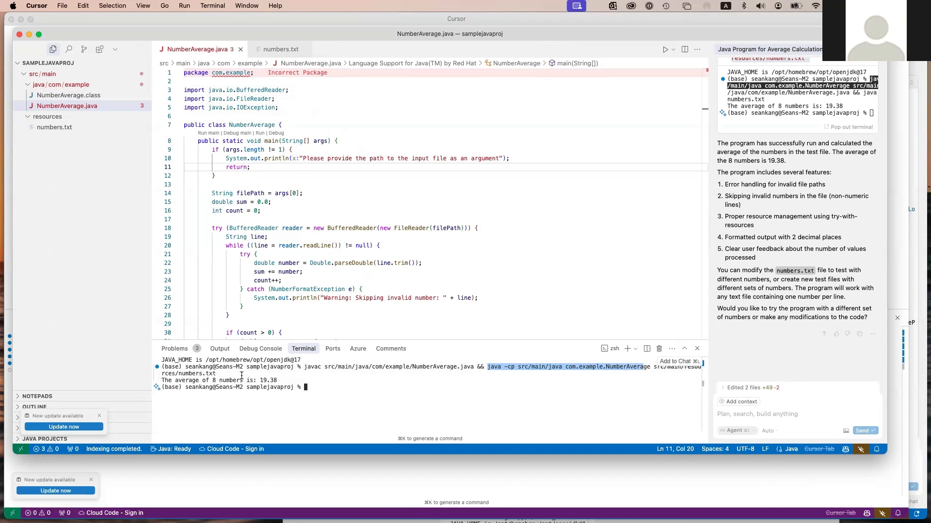
left_click_drag(216, 373, 163, 372)
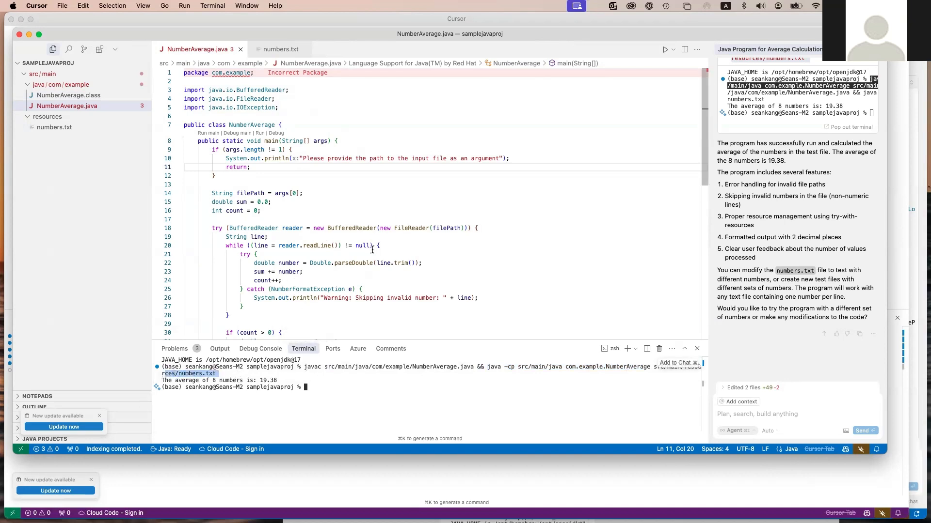
scroll(423, 197, "down", 3)
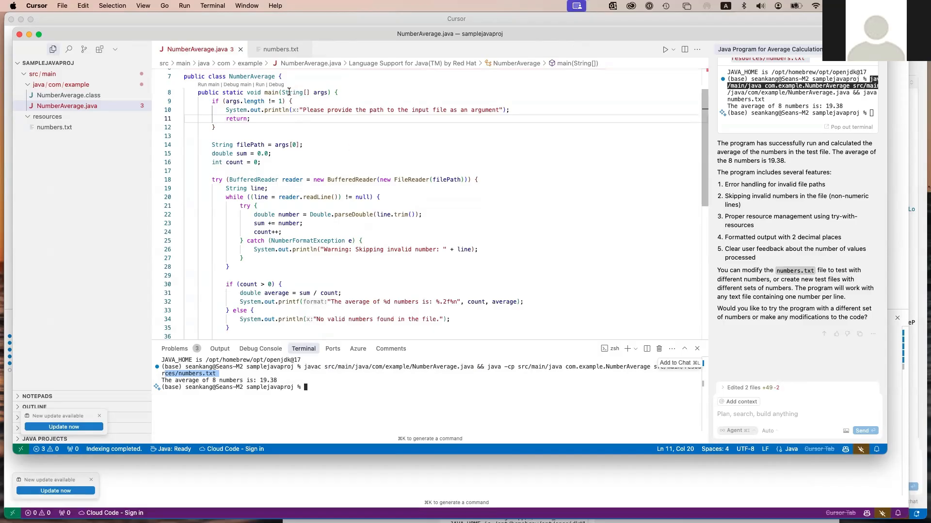
- Inspect the String[] args parameter, the println call and the filePath variable
left_click_drag(289, 92, 333, 92)
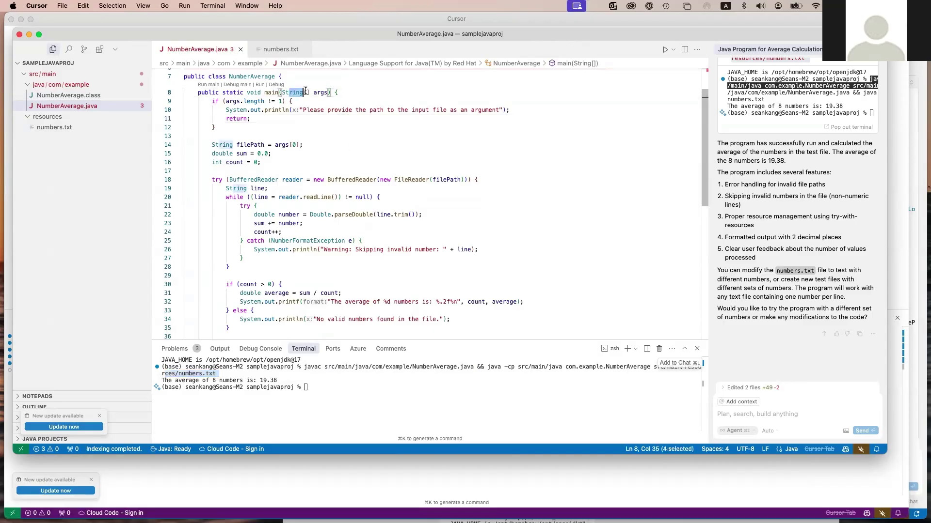
left_click(272, 110)
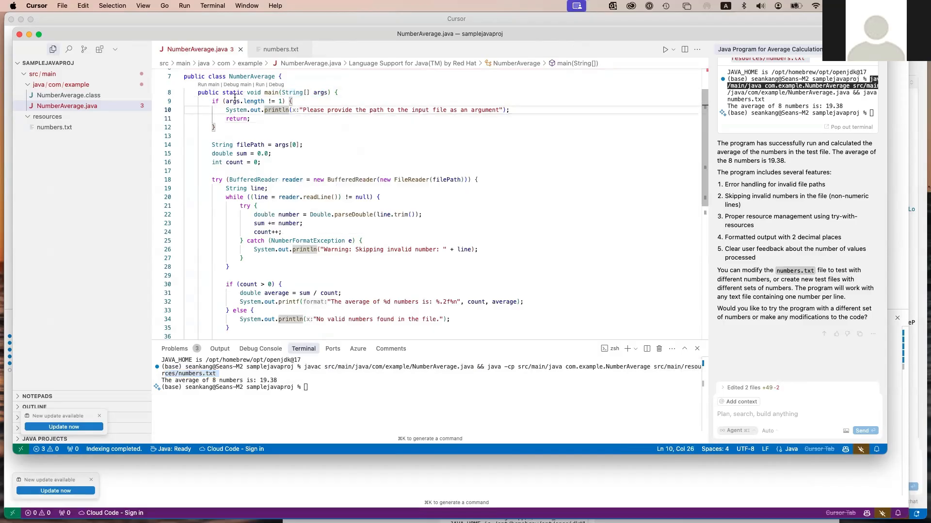
left_click(255, 144)
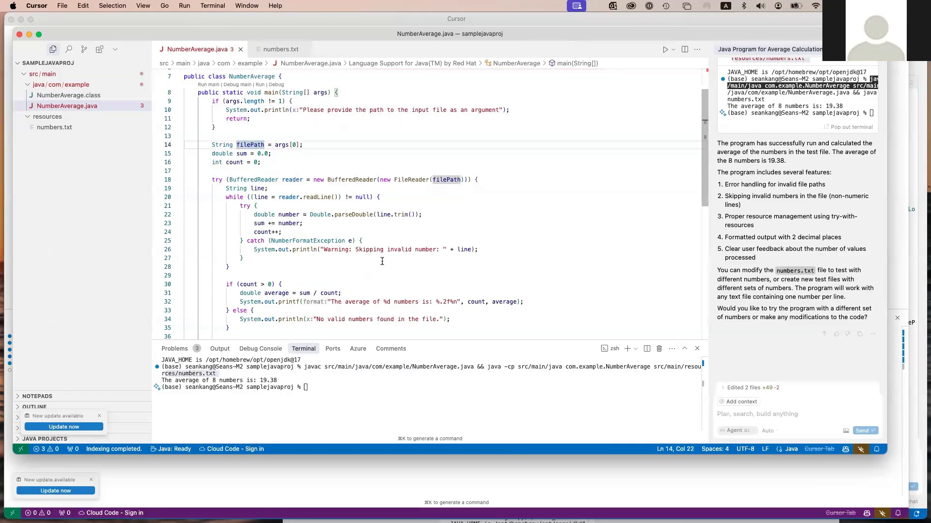
scroll(381, 262, "down", 5)
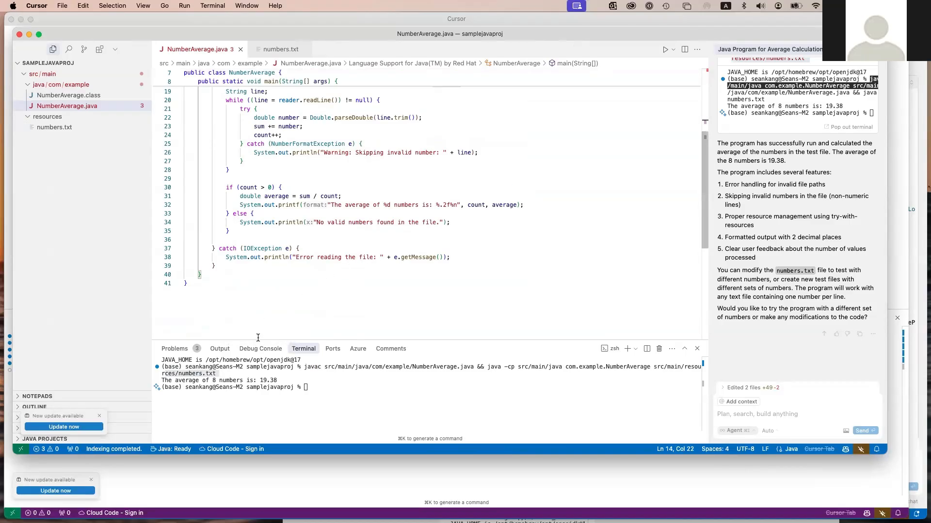
- Resize the terminal to review the reading loop code, then widen the chat panel again
left_click_drag(258, 338, 257, 309)
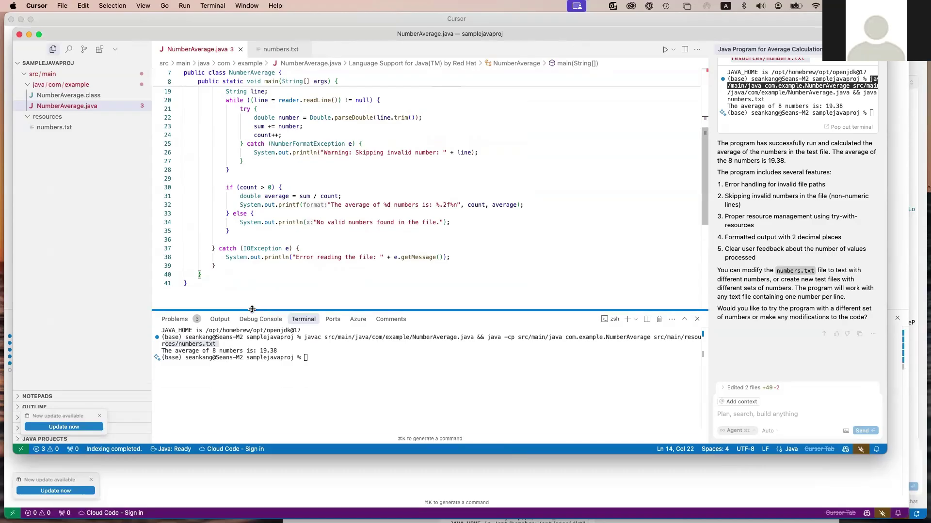
left_click(350, 374)
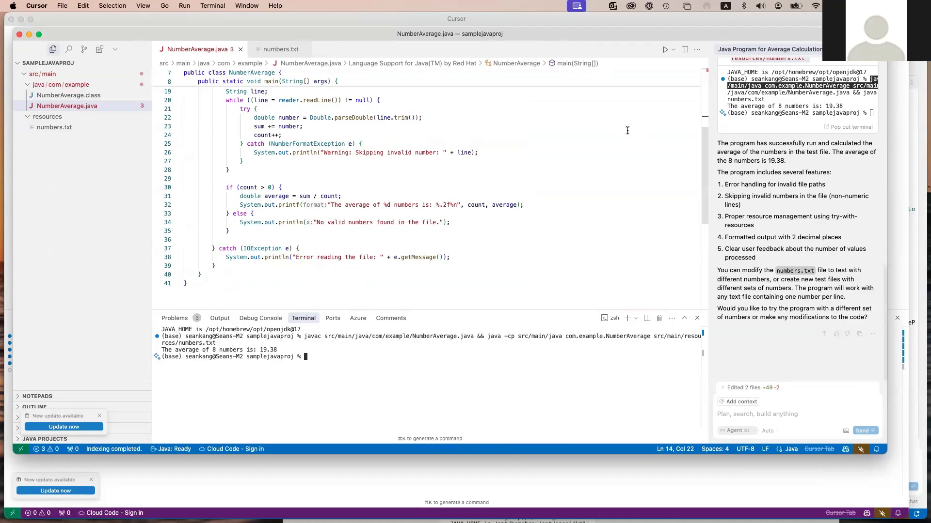
left_click(510, 227)
scroll(511, 225, "up", 3)
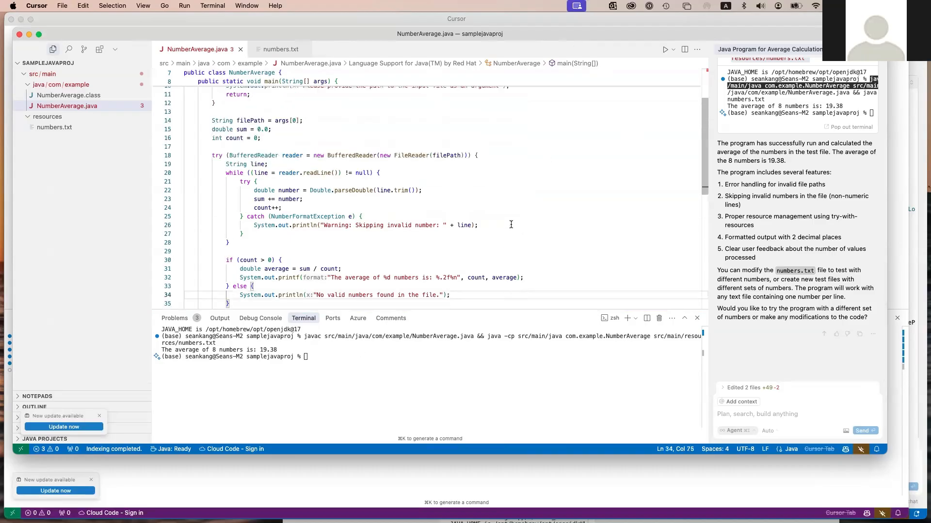
left_click_drag(490, 310, 490, 351)
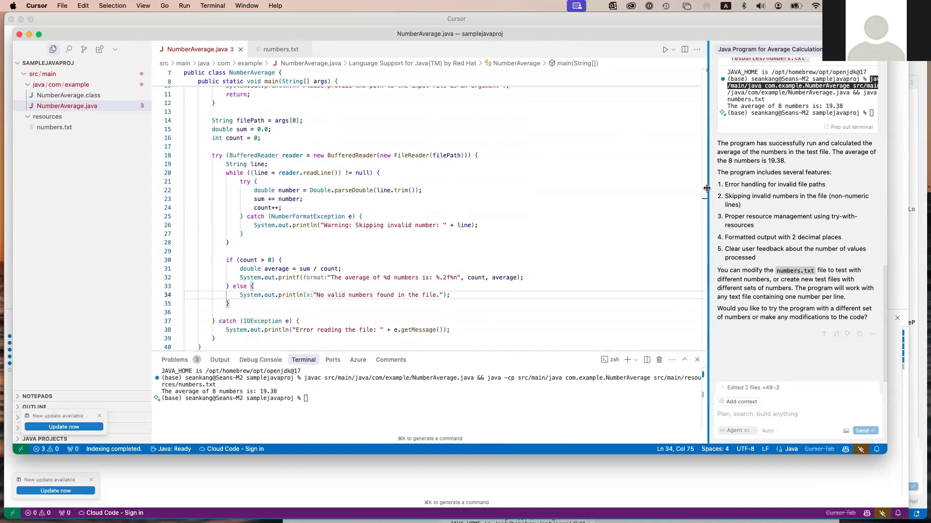
left_click_drag(709, 195, 685, 195)
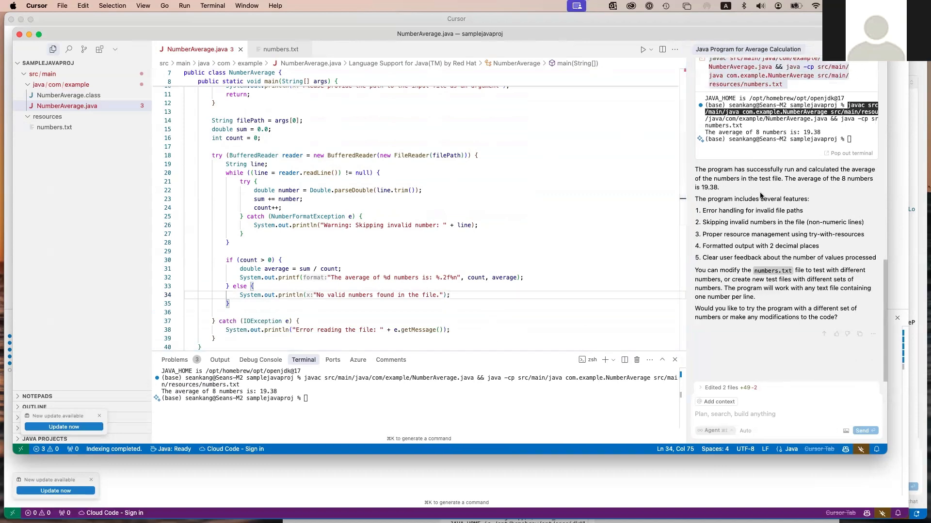